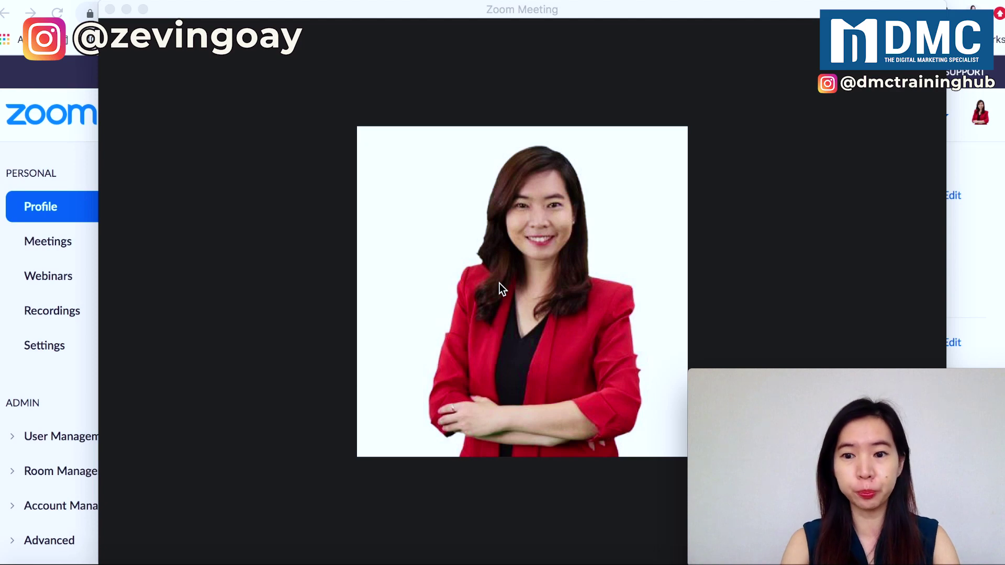
# Step: Move the meeting window to the left side of the screen and bring it back in front of the Zoom home window
pyautogui.moveTo(259, 11); pyautogui.dragTo(159, 13)
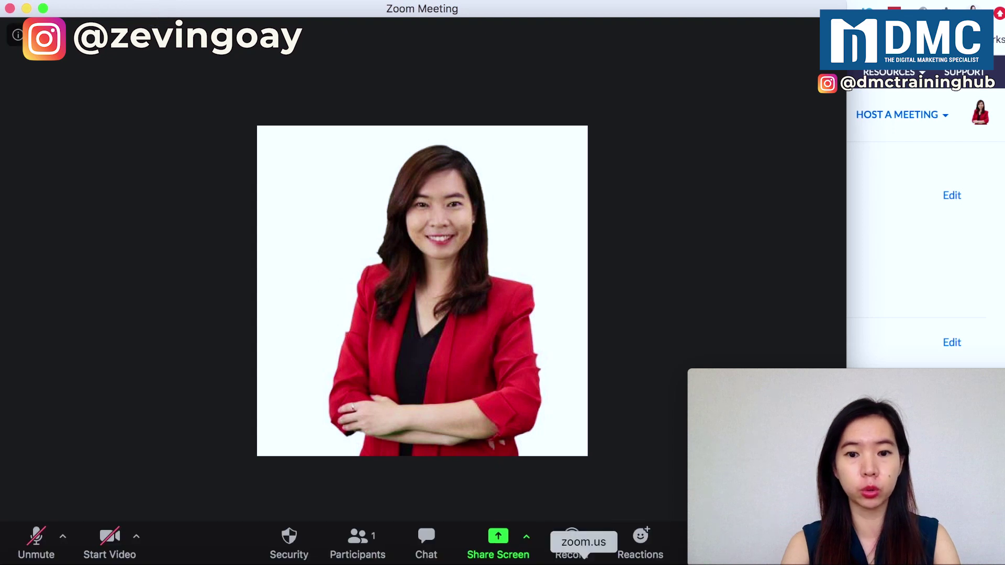
pyautogui.click(584, 563)
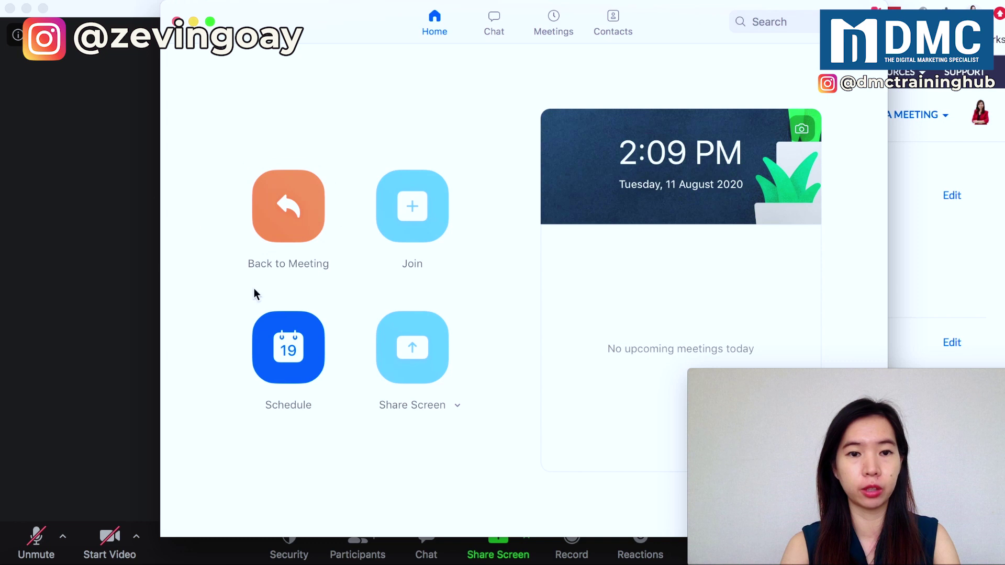
pyautogui.click(266, 213)
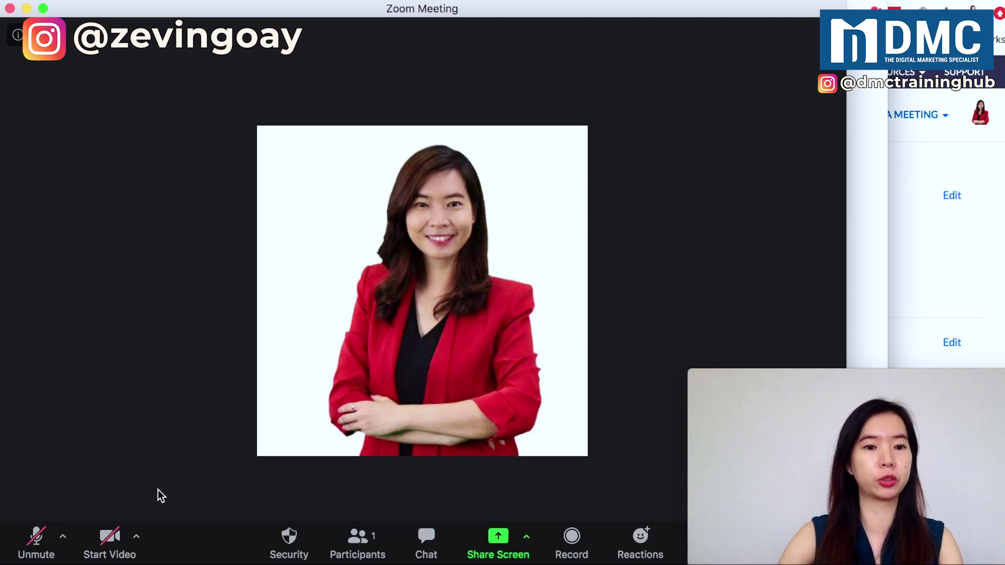
pyautogui.click(119, 526)
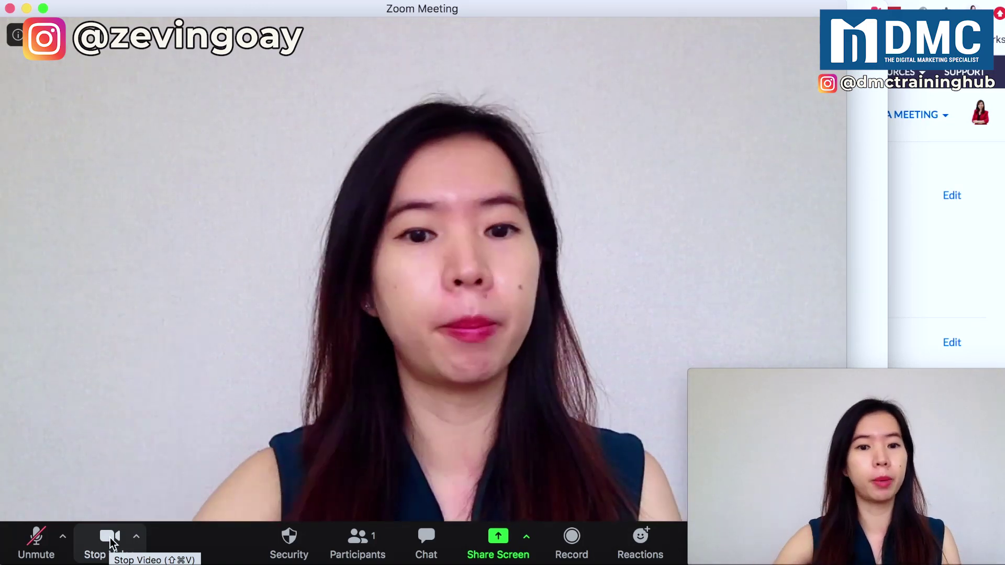
pyautogui.click(110, 540)
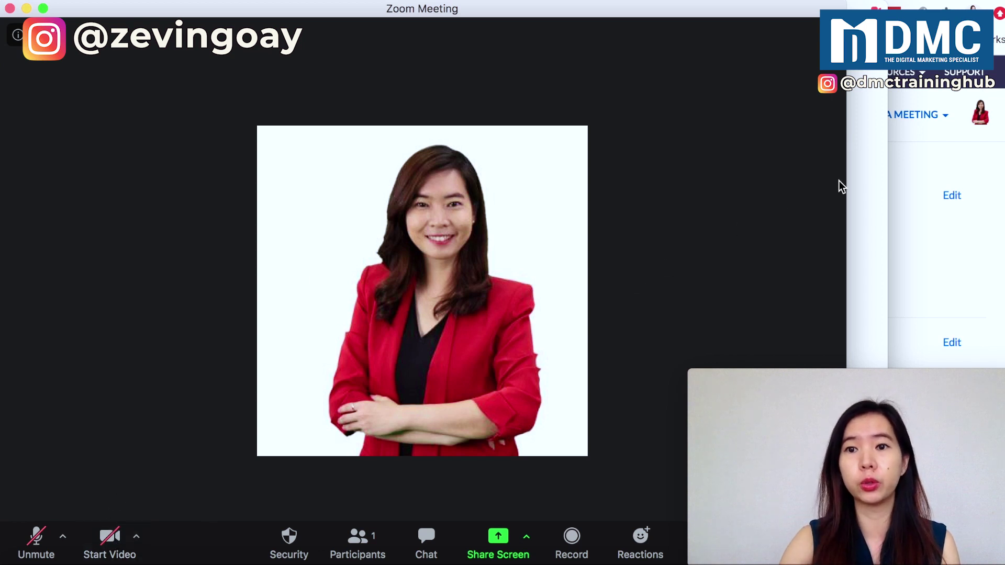
# Step: From the Zoom home window's account menu, go to My Profile on the zoom.us web portal
pyautogui.click(864, 176)
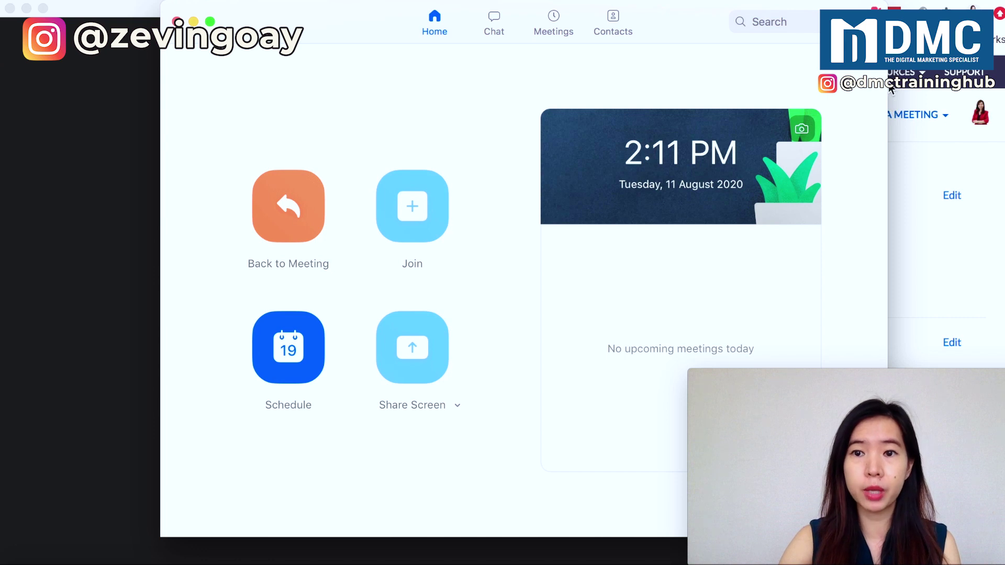
pyautogui.click(847, 21)
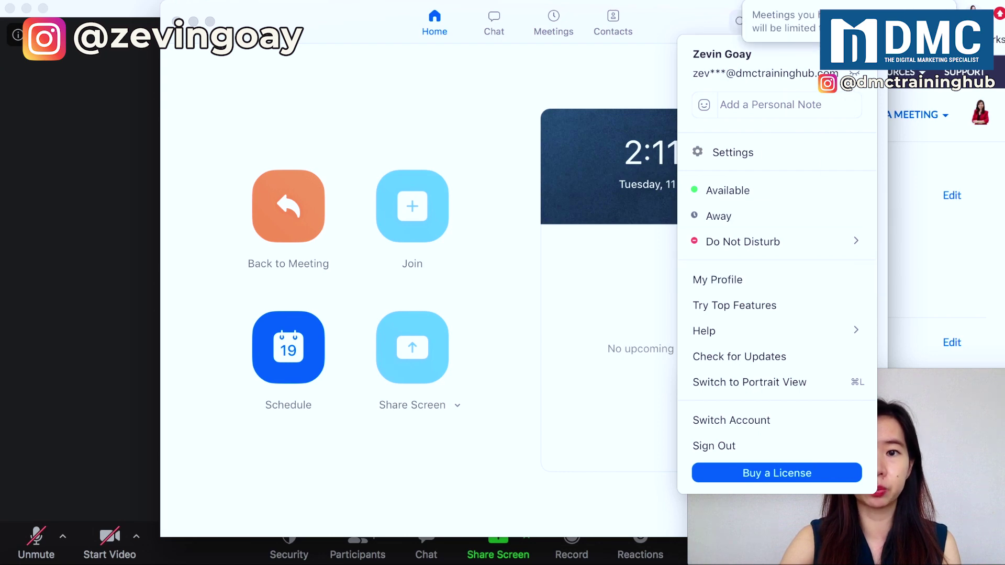
pyautogui.click(727, 281)
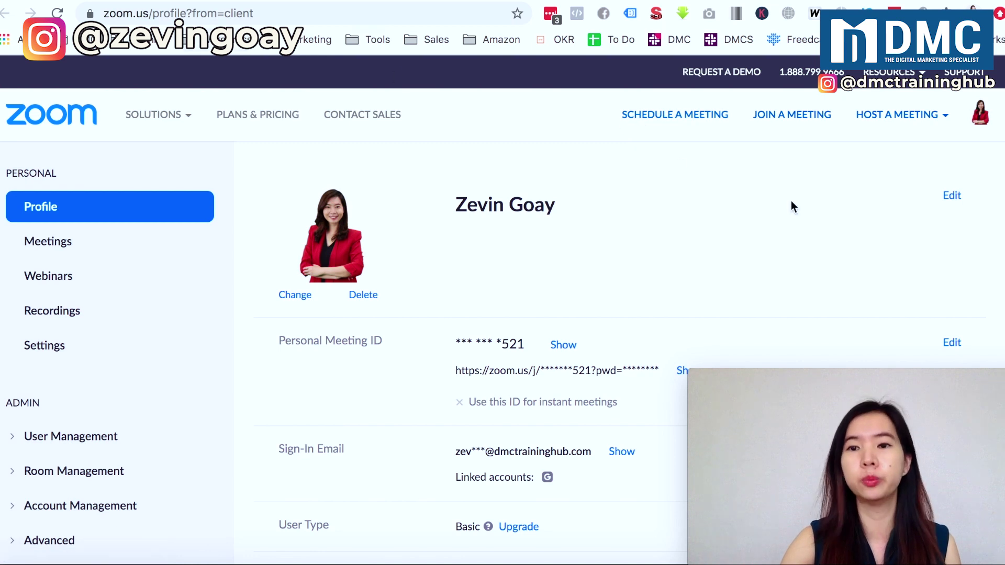
# Step: Open and dismiss the account menu at the top right of the Profile page
pyautogui.click(981, 115)
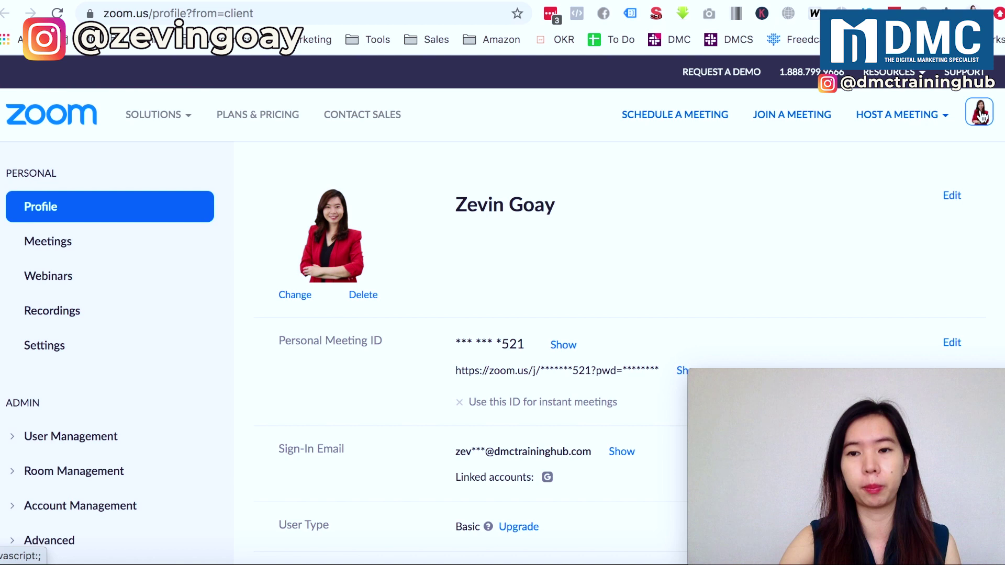
pyautogui.click(981, 116)
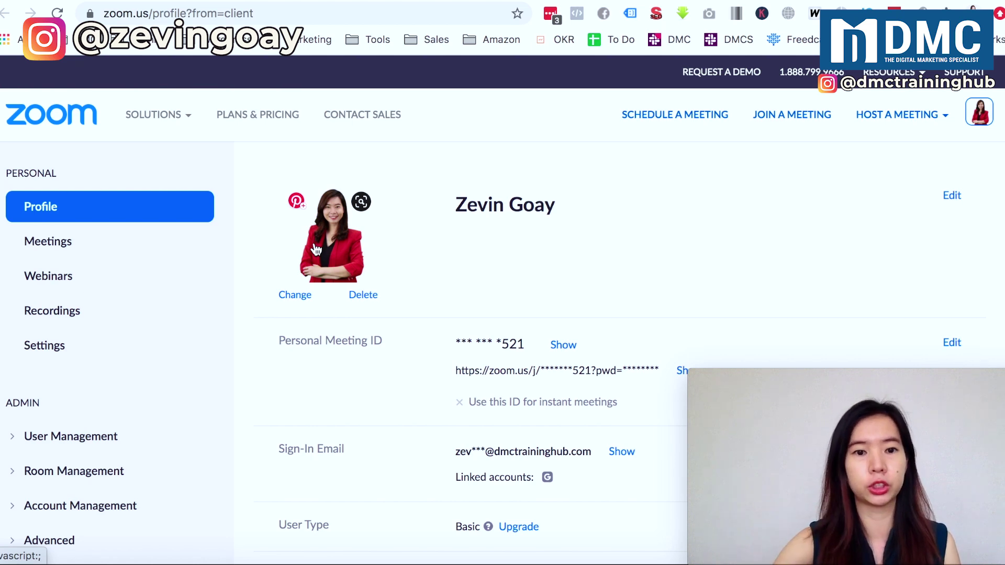
# Step: Start changing the profile picture and select the blue portrait JPEG in the profile photos folder
pyautogui.click(288, 297)
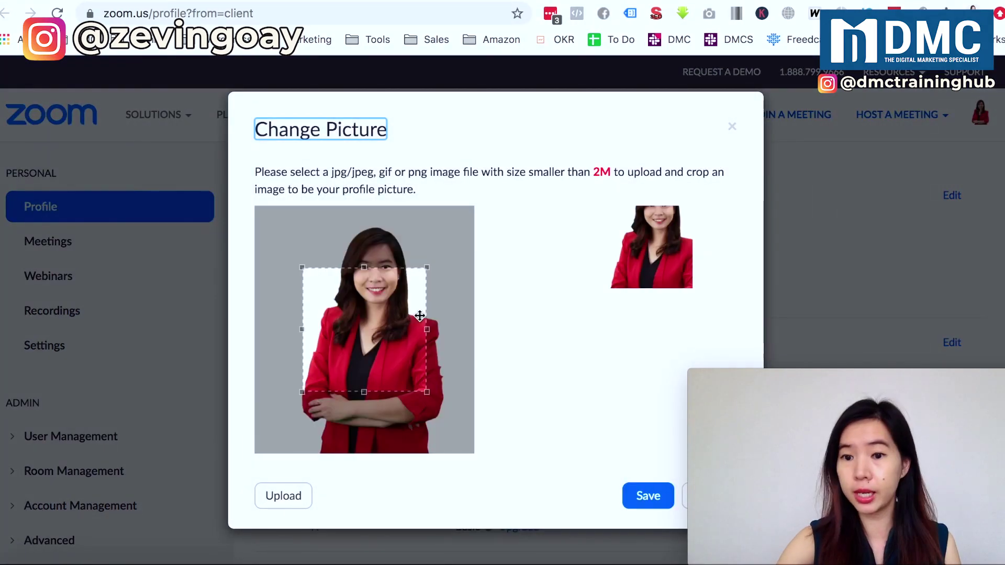
pyautogui.click(297, 496)
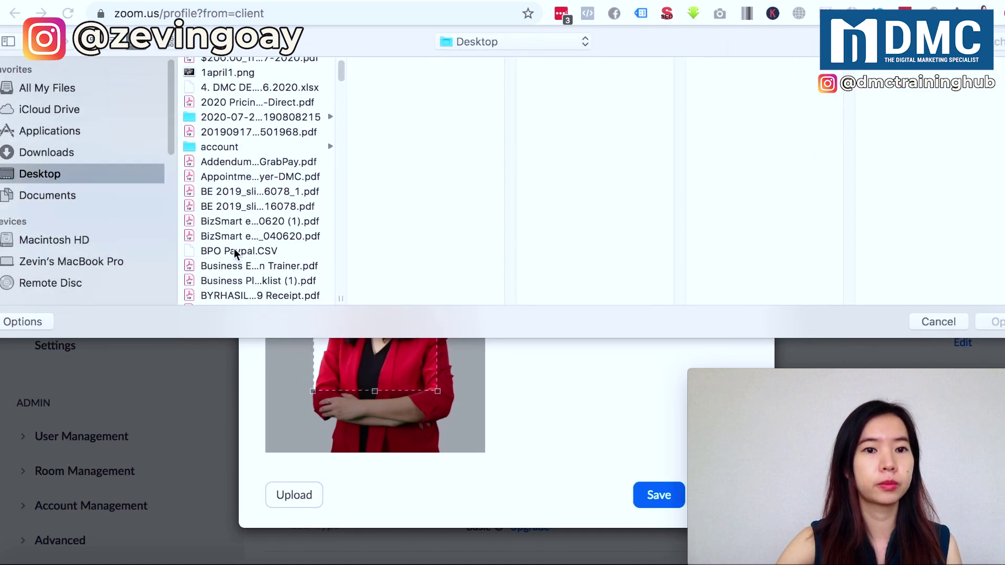
pyautogui.scroll(-2, 233, 249)
pyautogui.scroll(-5, 234, 249)
pyautogui.scroll(-15, 234, 249)
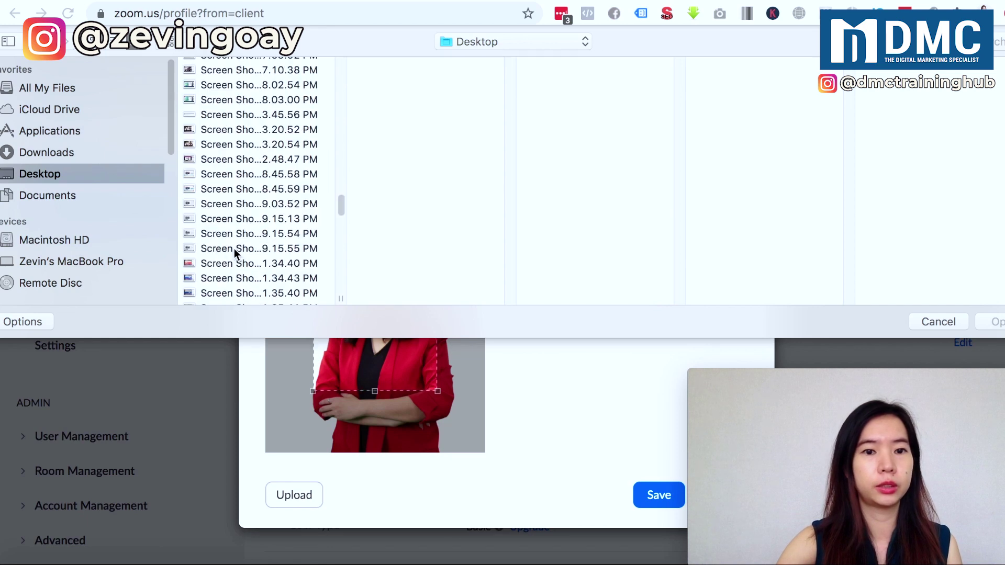
pyautogui.scroll(-15, 234, 249)
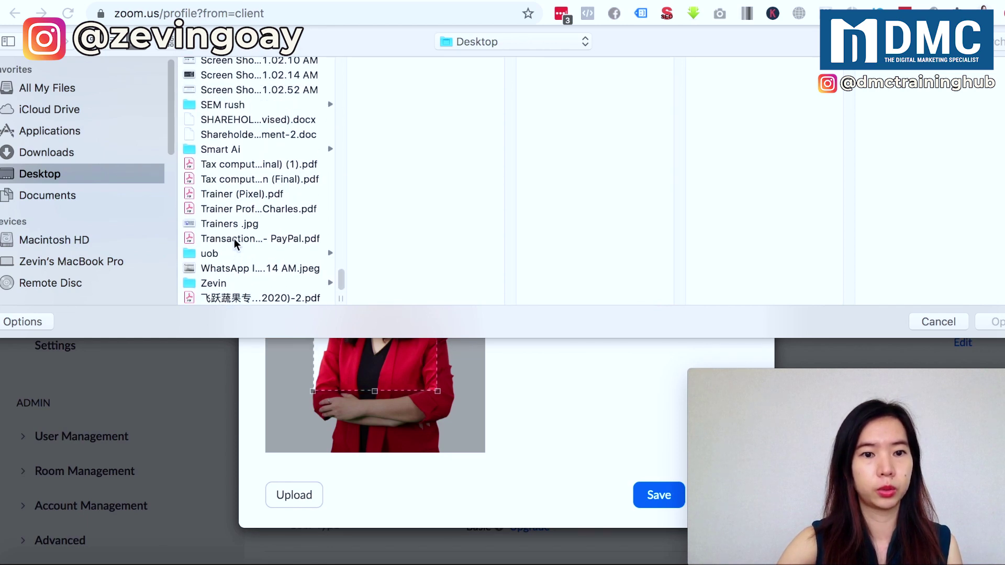
pyautogui.click(230, 285)
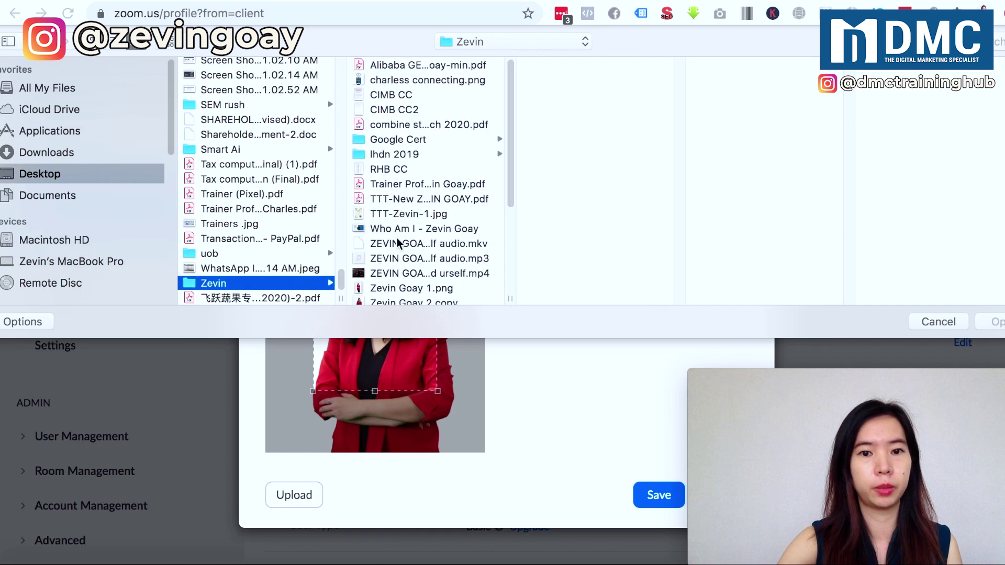
pyautogui.scroll(-3, 401, 245)
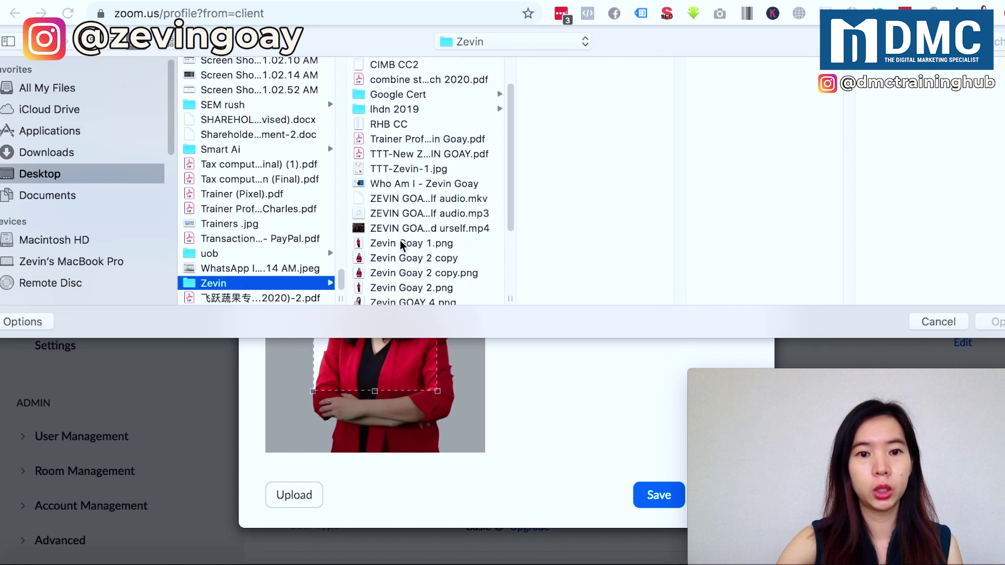
pyautogui.scroll(-5, 400, 244)
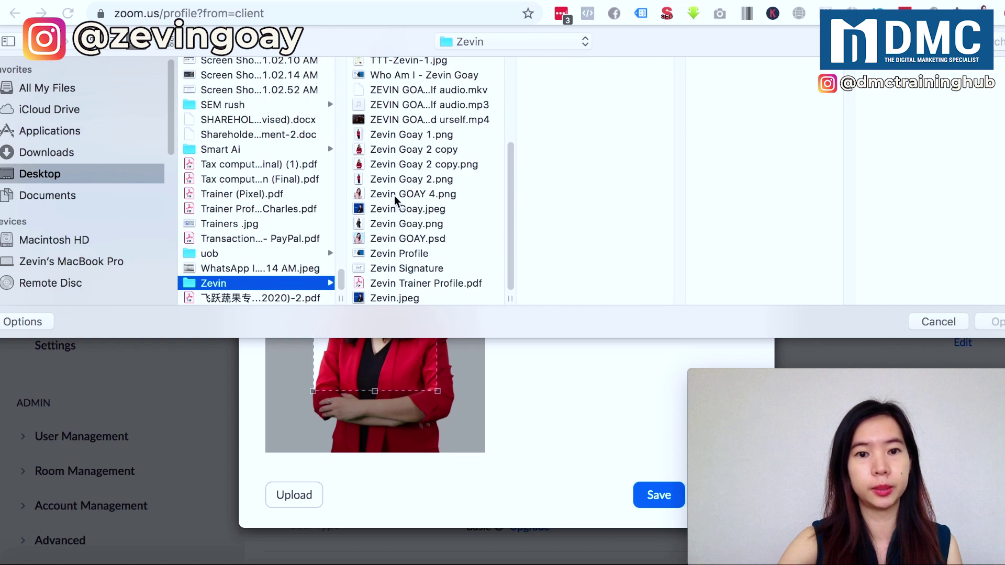
pyautogui.click(396, 214)
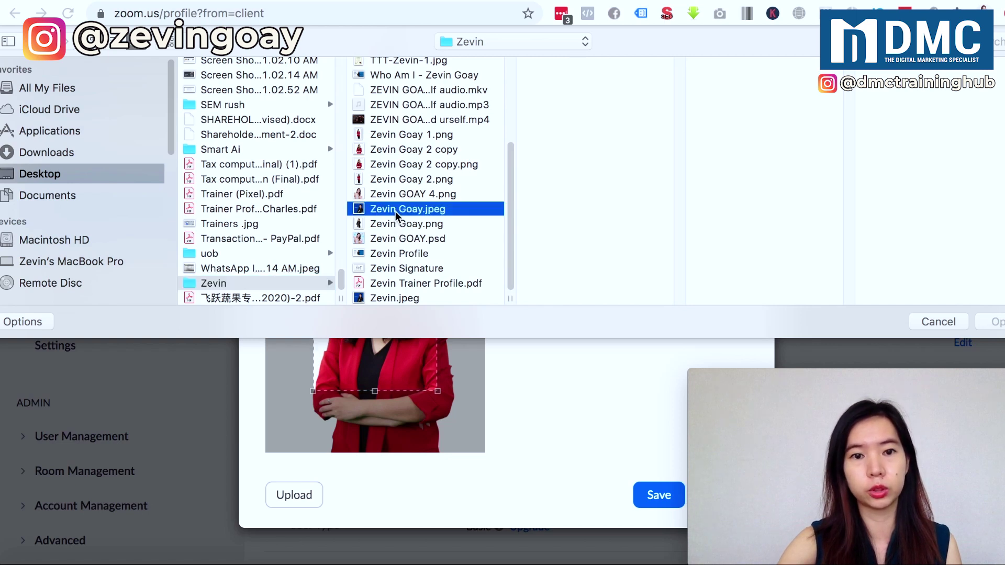
# Step: Load the portrait, stretch the crop box over the whole photo, and save it
pyautogui.click(994, 321)
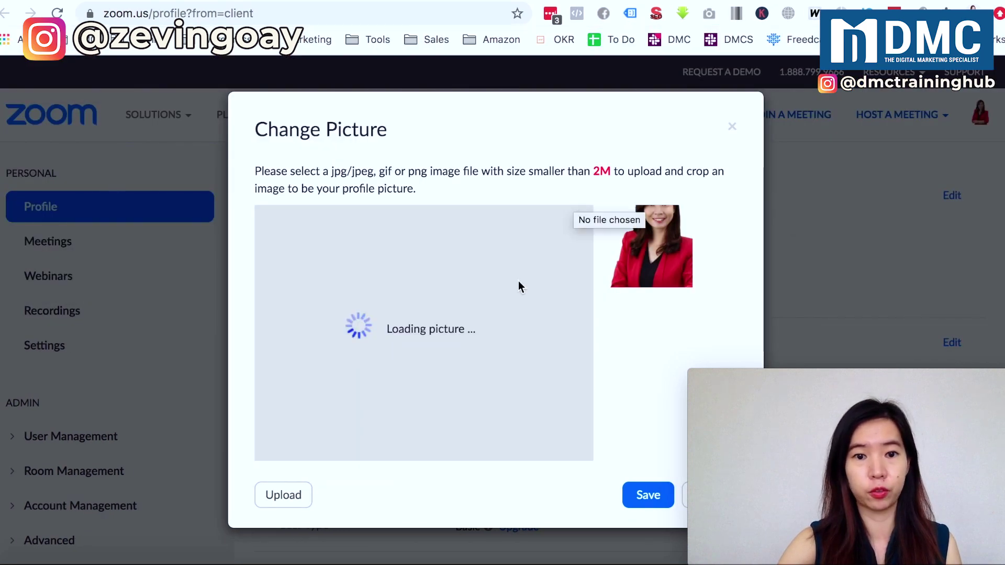
pyautogui.moveTo(426, 316); pyautogui.dragTo(298, 222)
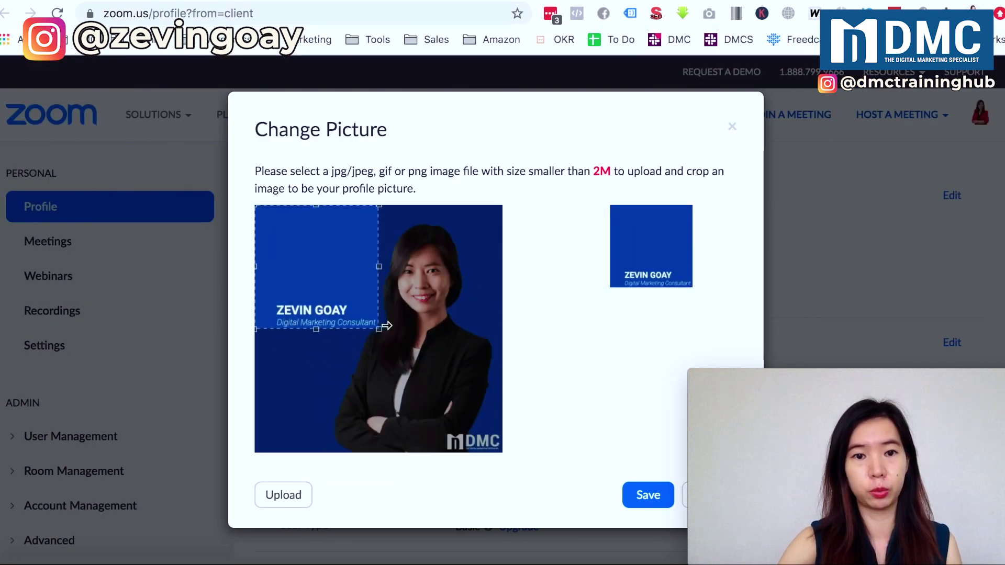
pyautogui.moveTo(381, 329); pyautogui.dragTo(503, 452)
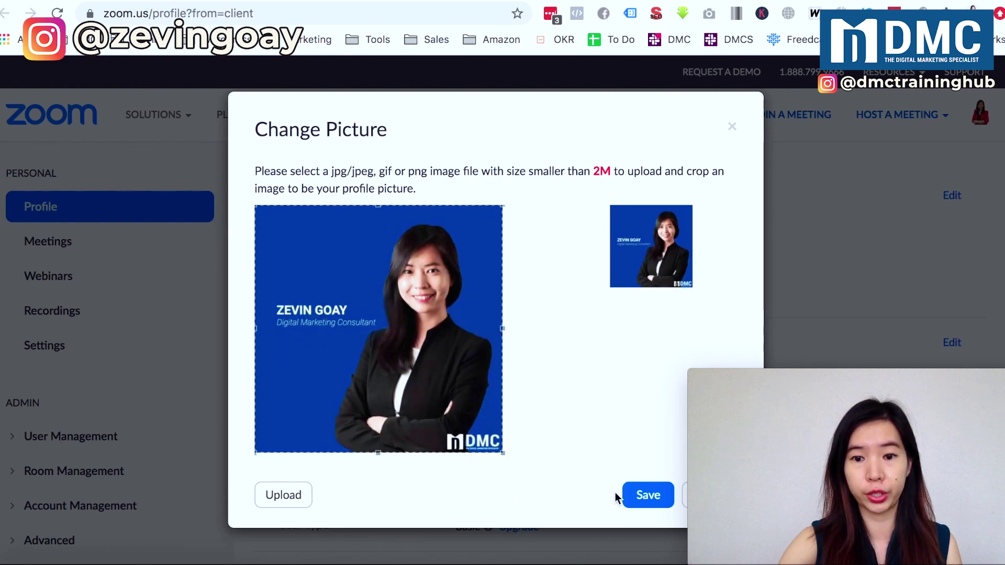
pyautogui.click(630, 499)
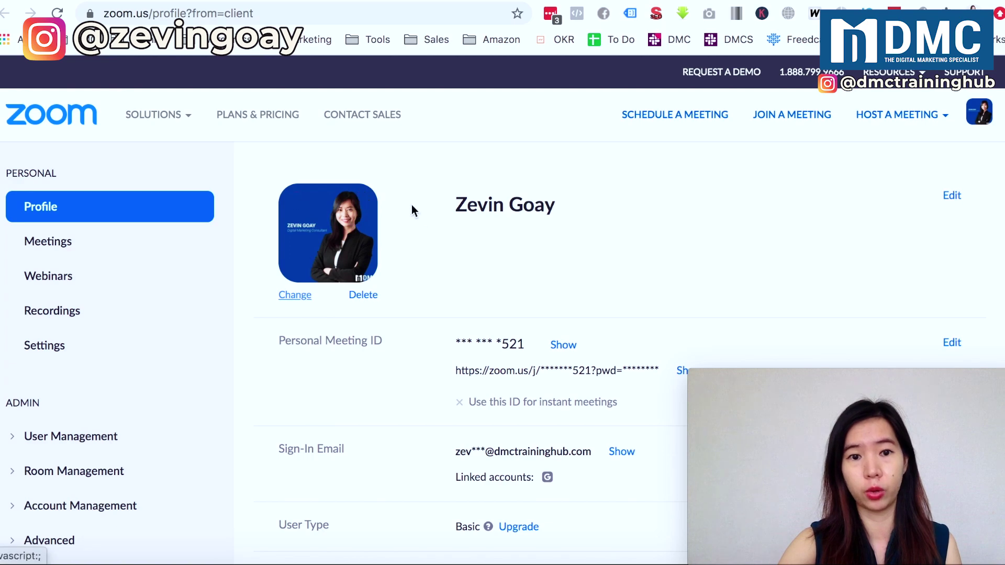
pyautogui.click(583, 560)
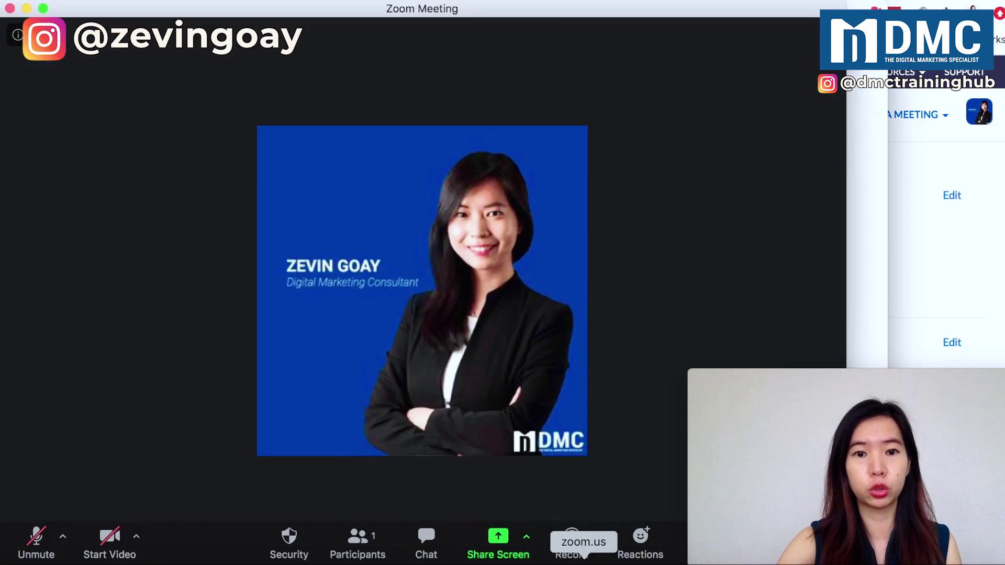
pyautogui.moveTo(446, 19); pyautogui.dragTo(450, 20)
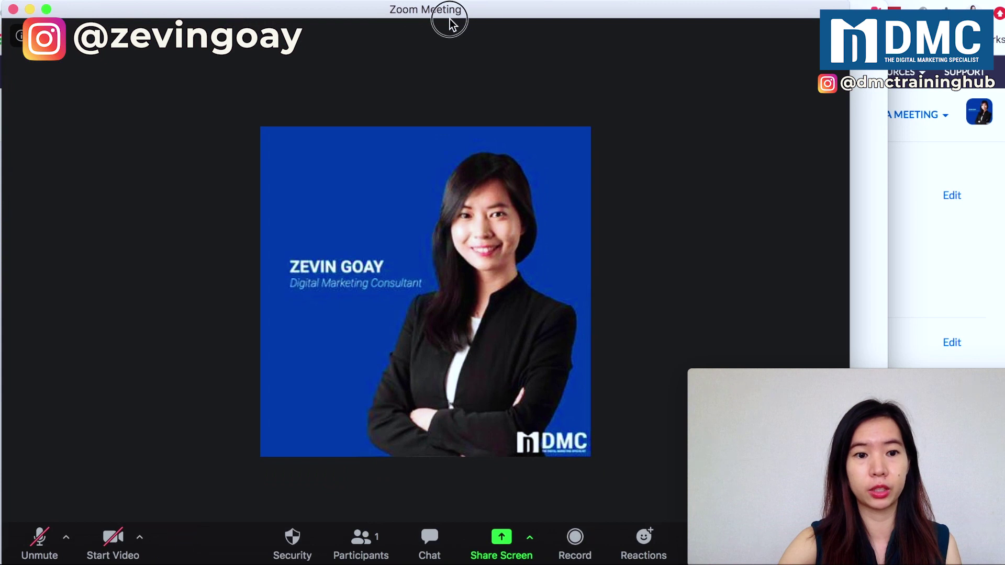
pyautogui.click(427, 539)
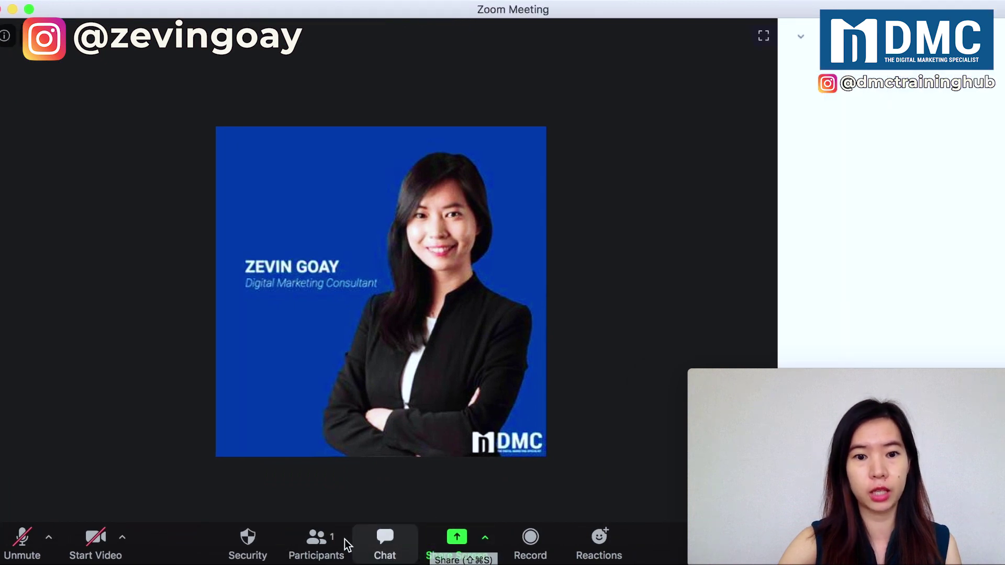
pyautogui.click(326, 541)
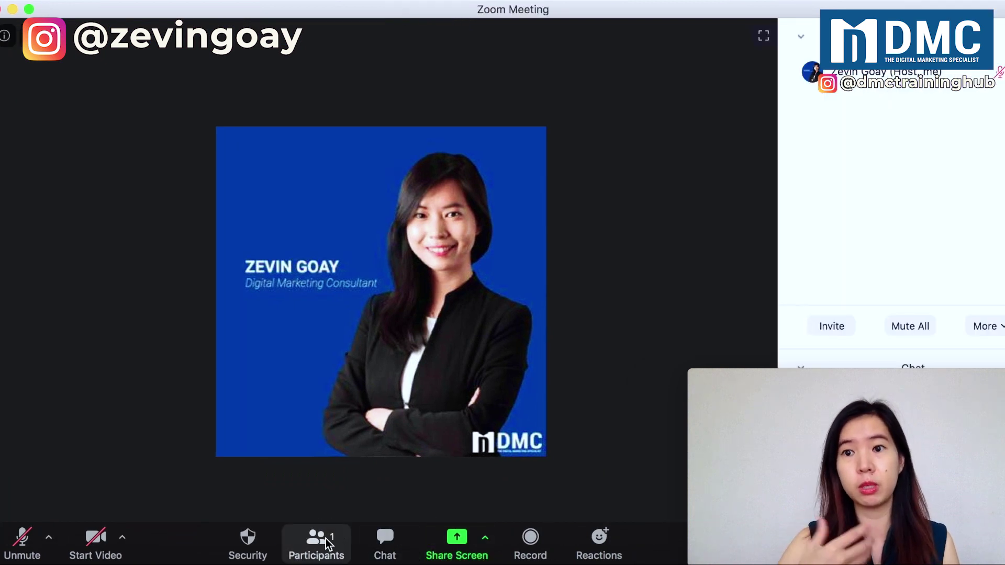
pyautogui.click(326, 541)
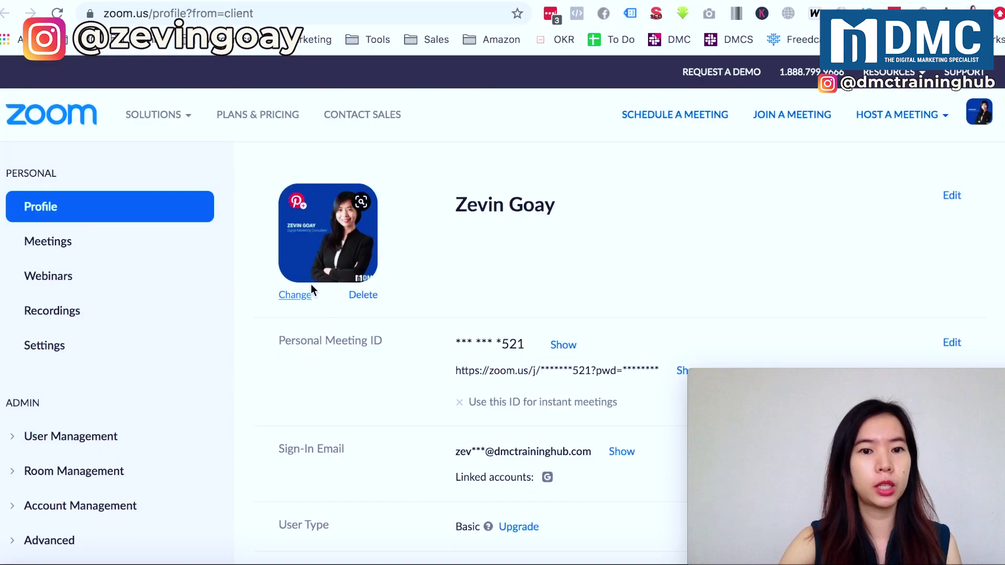
# Step: Upload Logo-DMC-2017 copy.png from the Desktop DMC folder and enlarge the crop to cover the logo
pyautogui.click(307, 297)
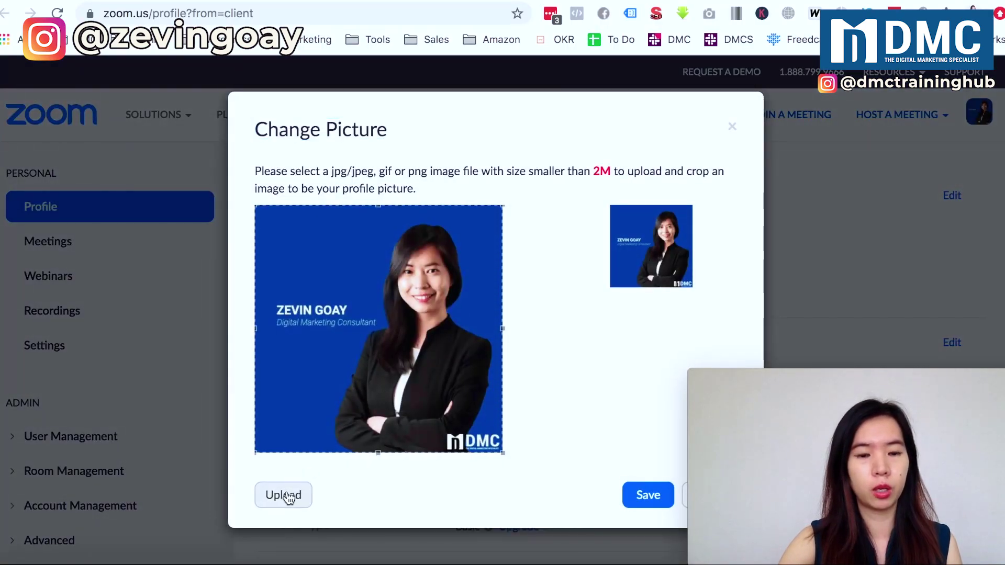
pyautogui.click(285, 495)
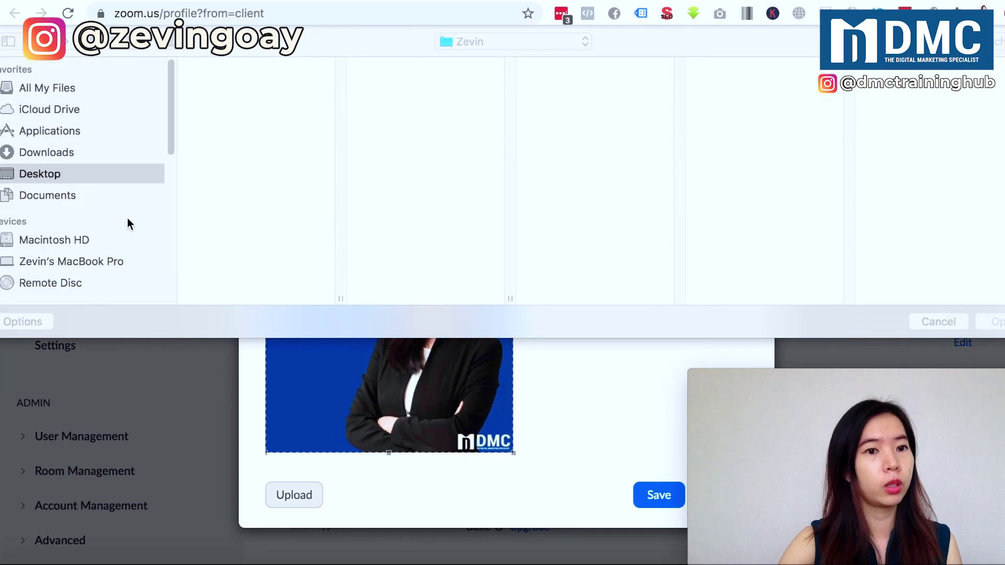
pyautogui.scroll(-3, 237, 183)
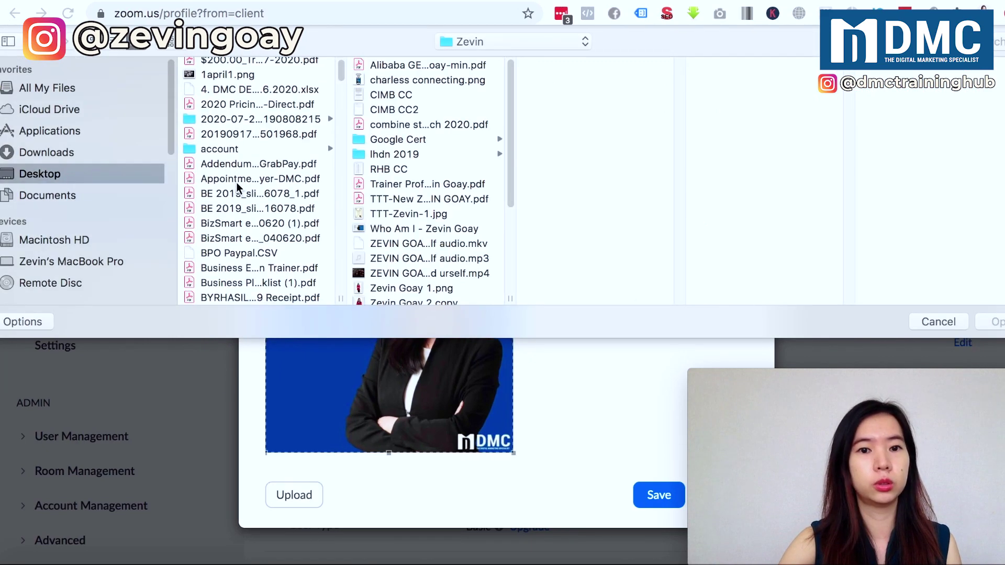
pyautogui.scroll(-5, 236, 182)
pyautogui.click(233, 152)
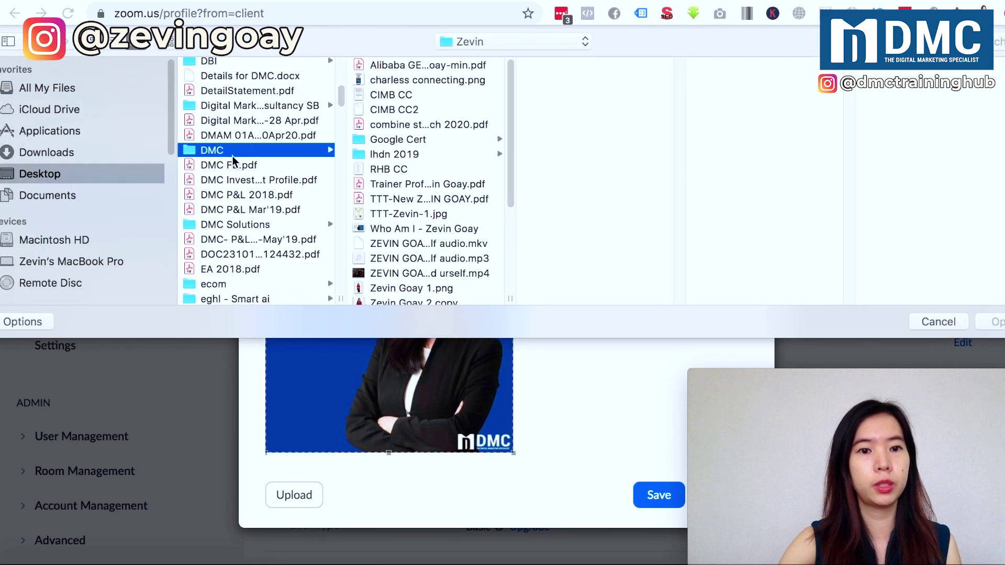
pyautogui.click(406, 260)
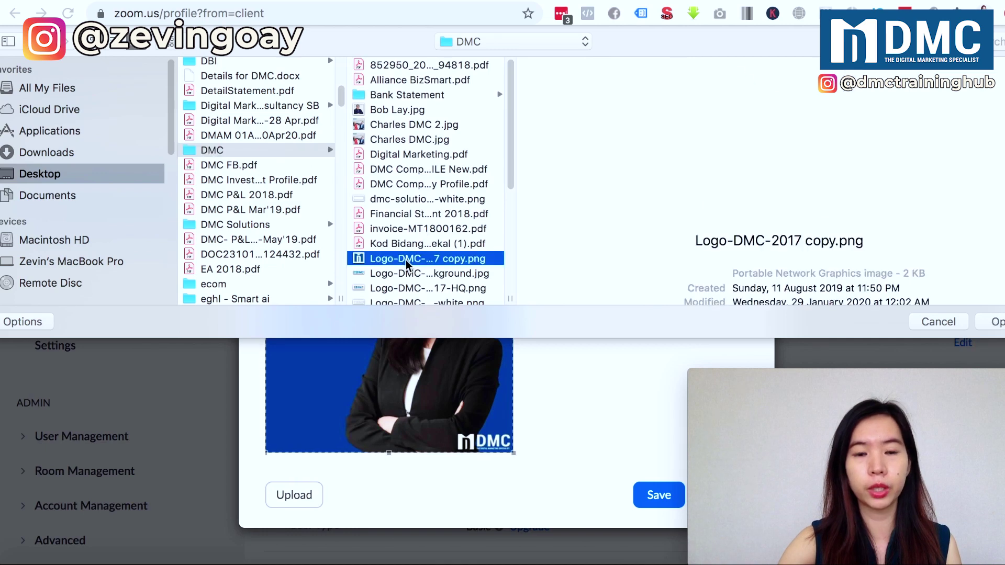
pyautogui.doubleClick(406, 259)
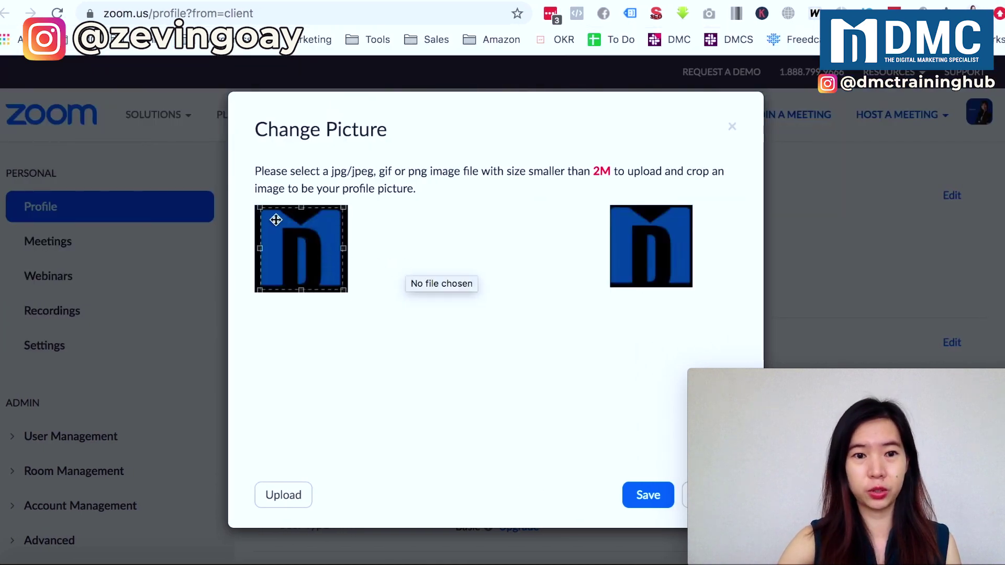
pyautogui.moveTo(339, 291); pyautogui.dragTo(335, 278)
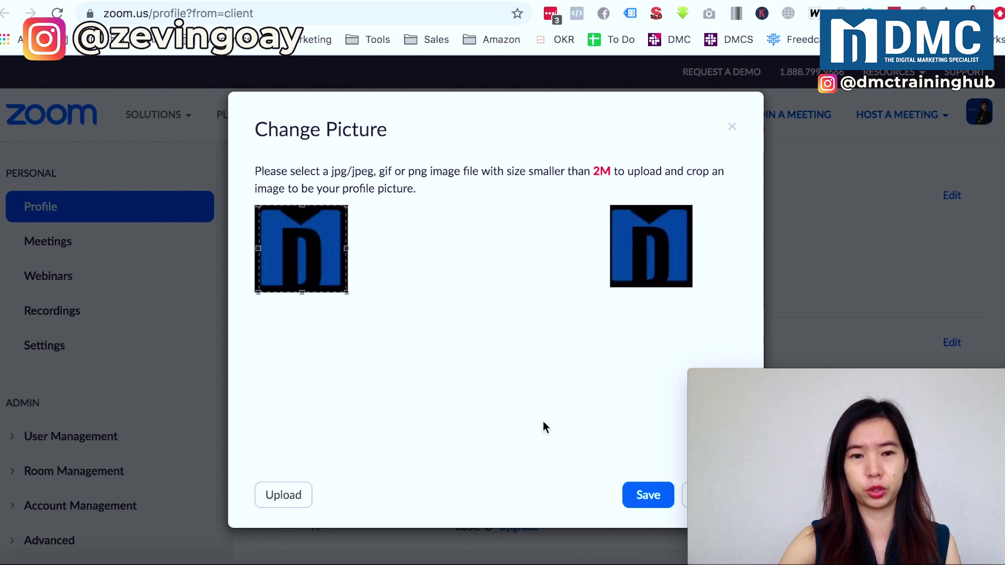